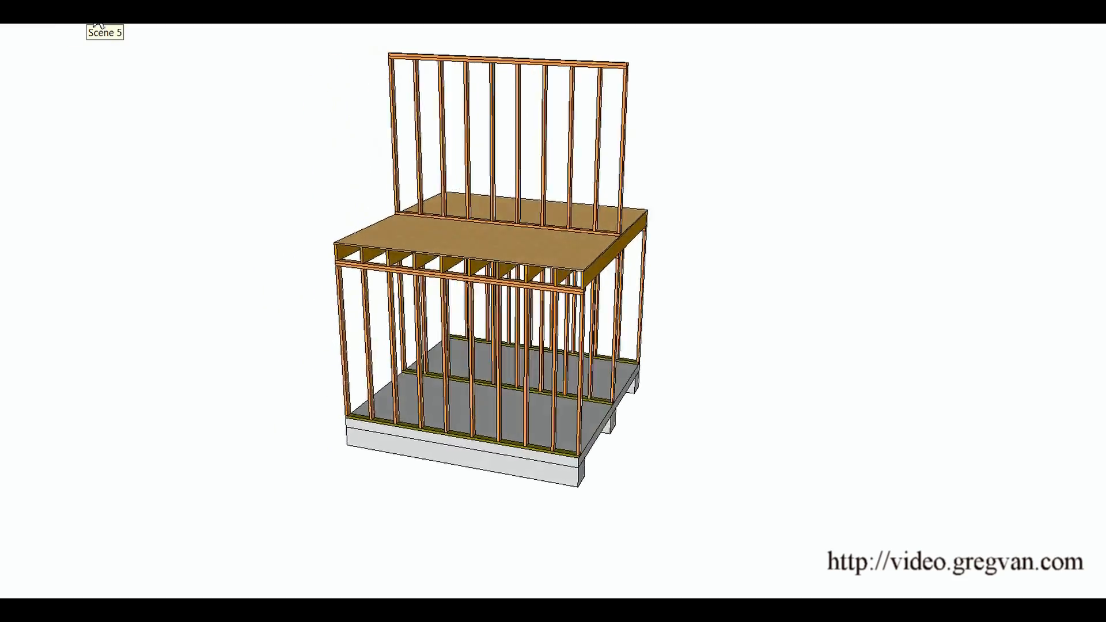
# Step: Show Scene 6 with the upper wall aligned above the interior stud wall and its footing
pyautogui.click(147, 28)
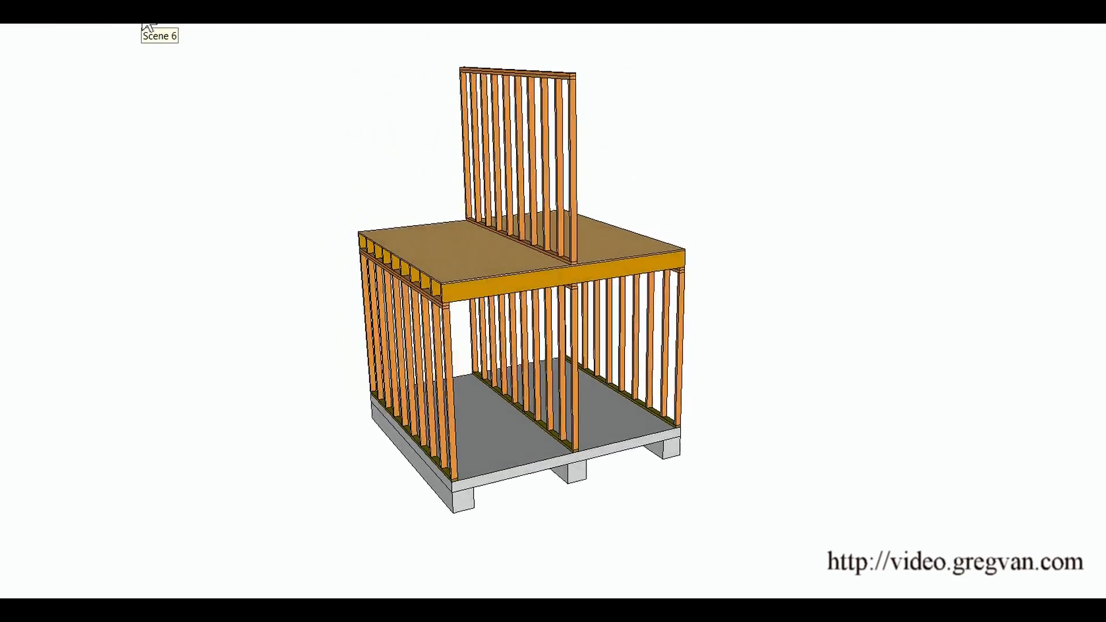